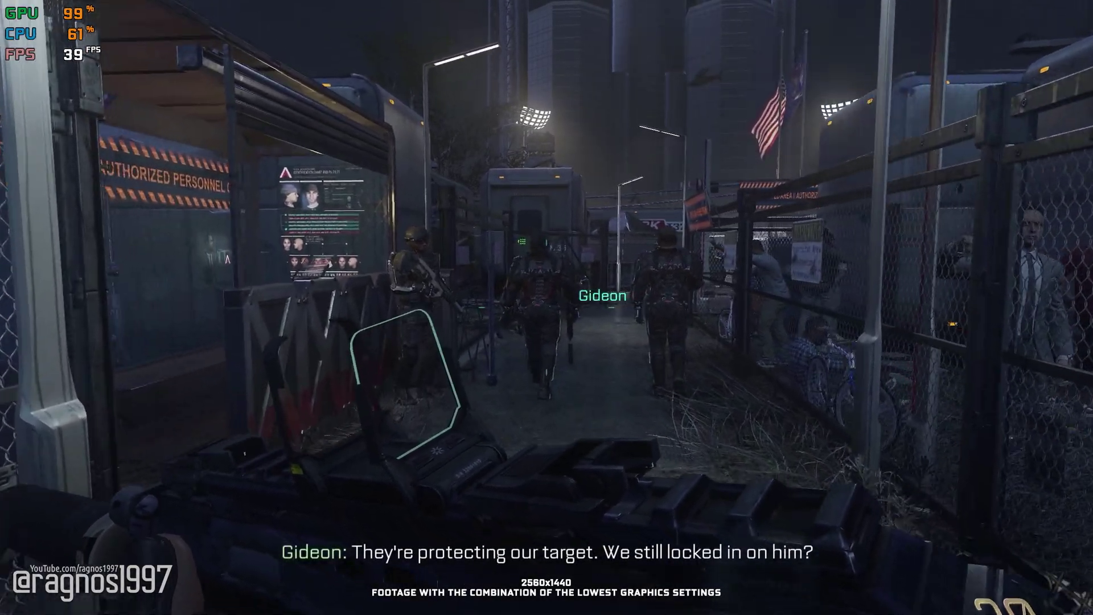
- Walk behind the soldiers through the fence gate and along the compound walkway
key(w)
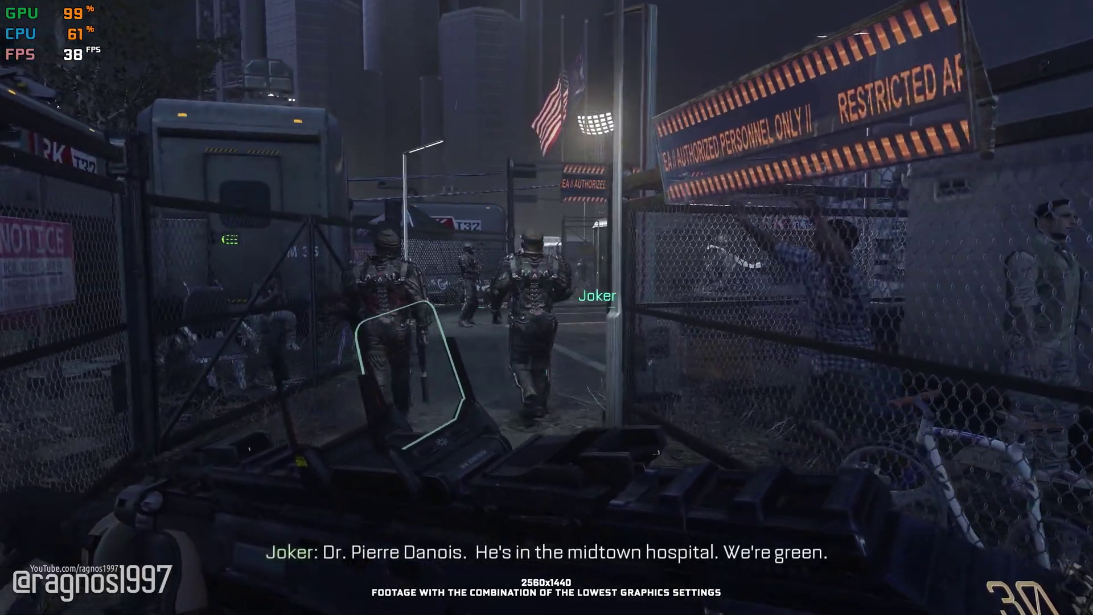
key(w)
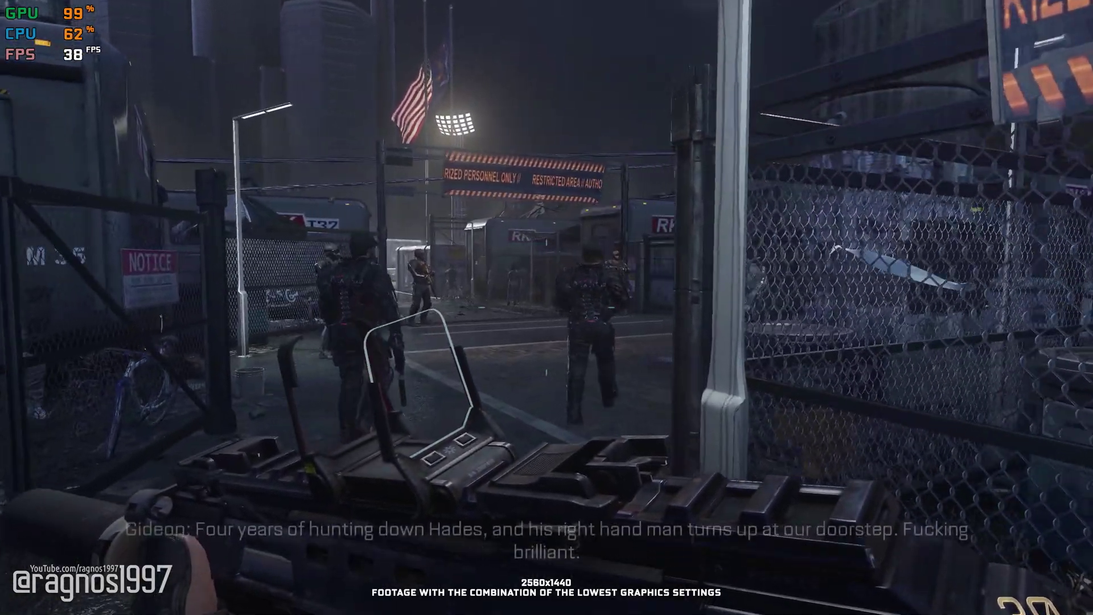
key(w)
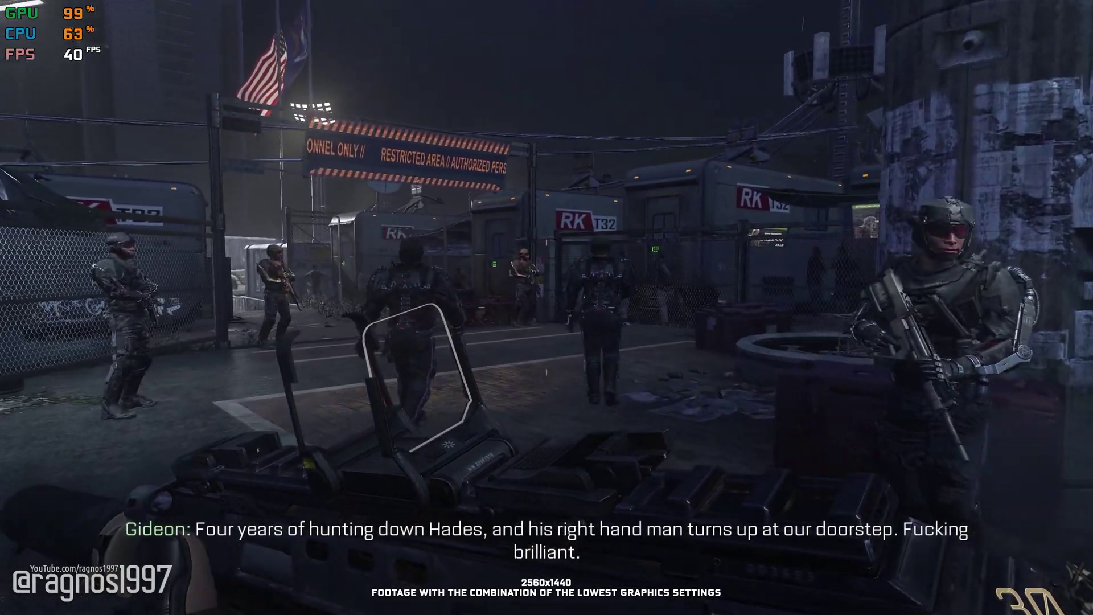
key(w)
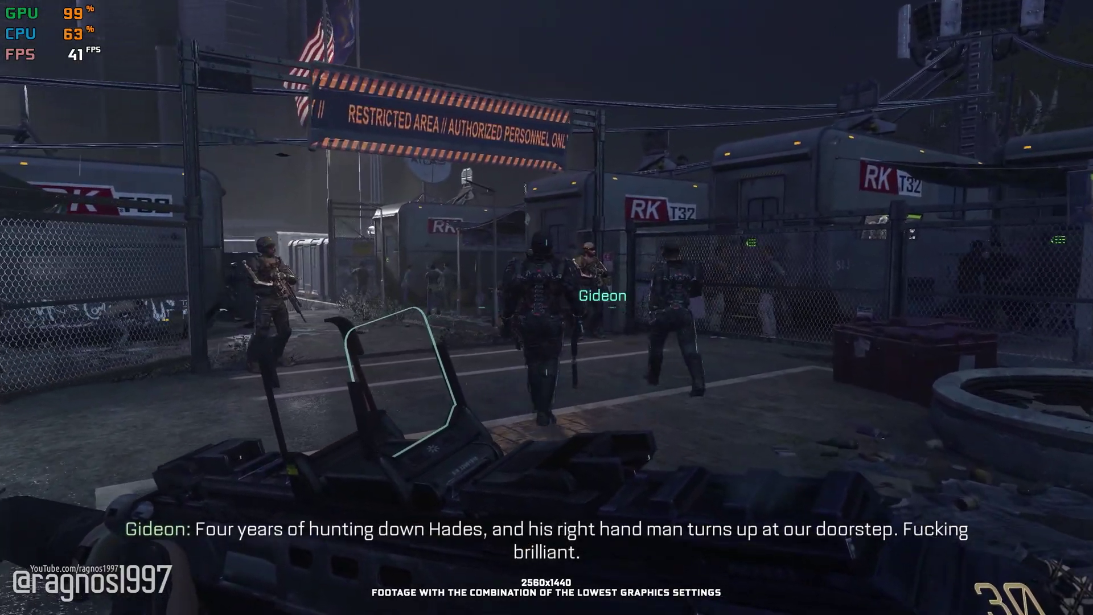
key(w)
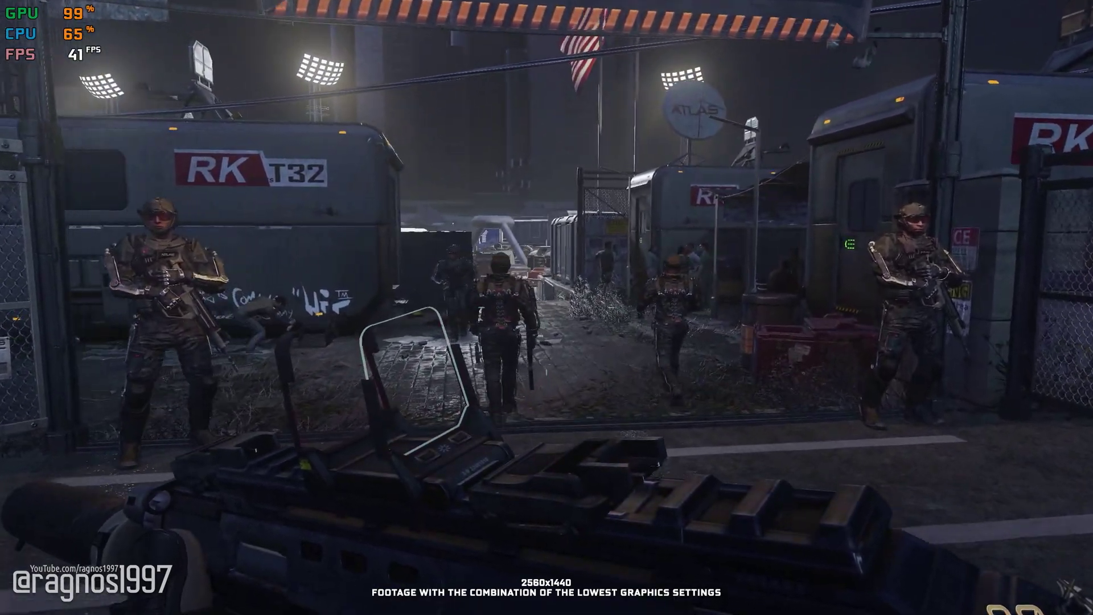
key(w)
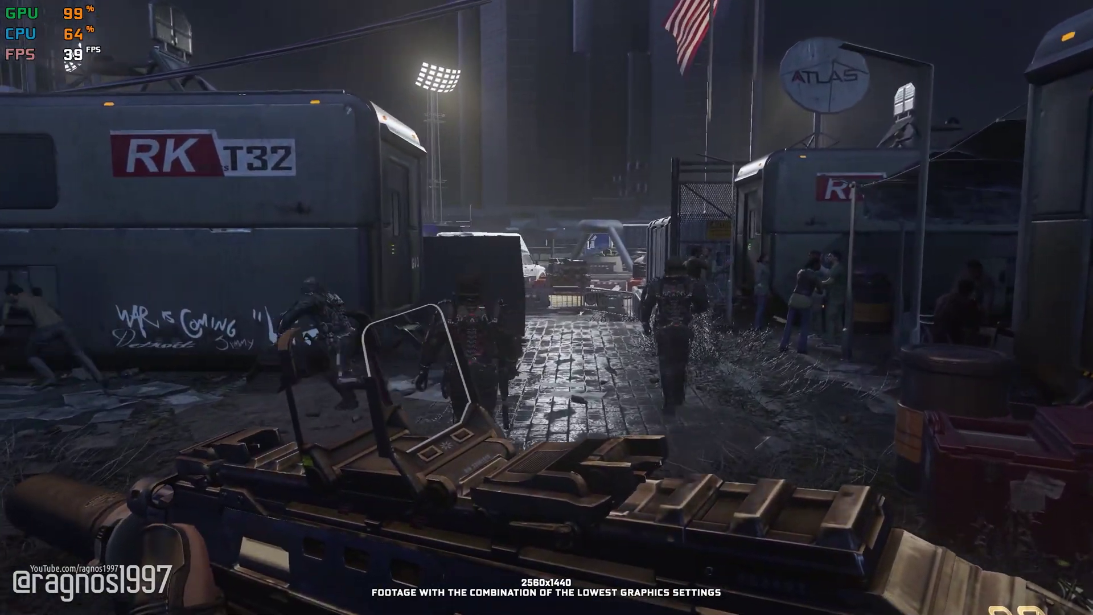
key(w)
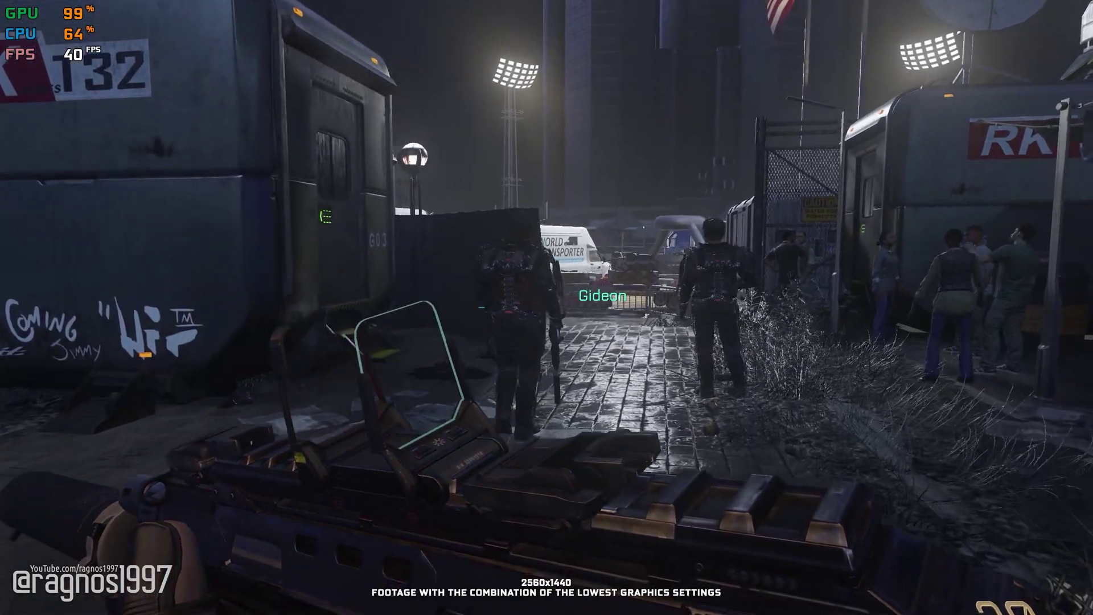
key(w)
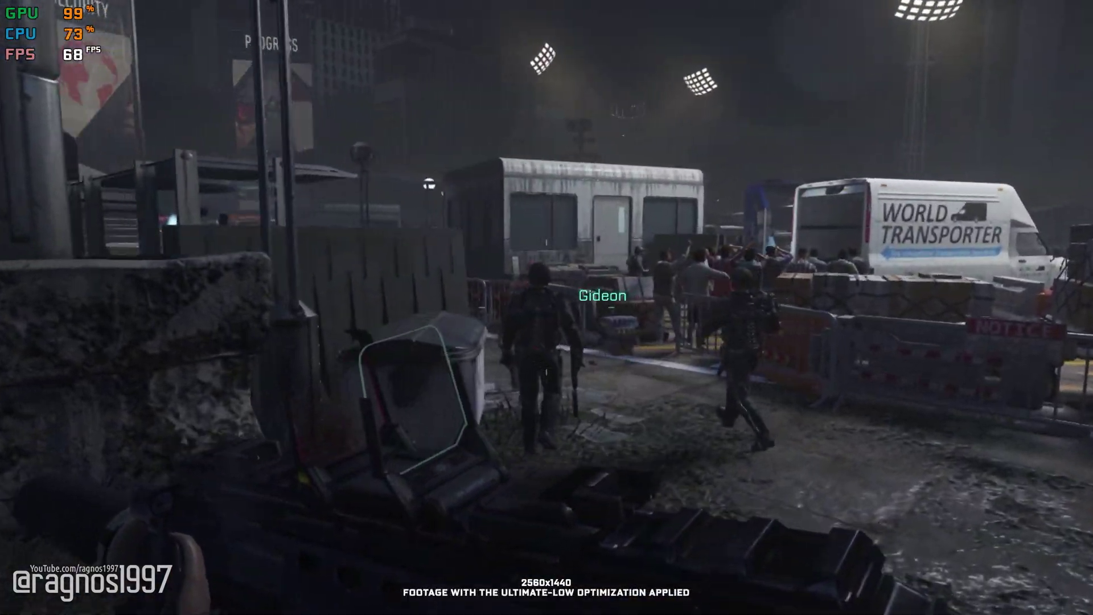
- Keep pace with the two soldiers down the barricaded walkway toward the HOPE, SECURITY, PROGRESS billboards
key(w)
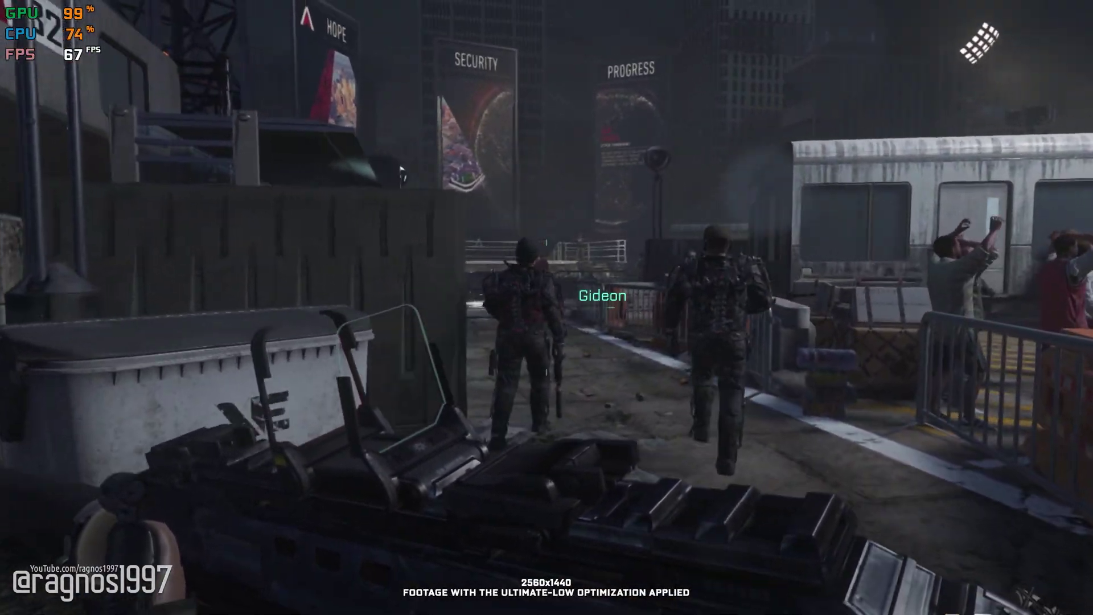
key(w)
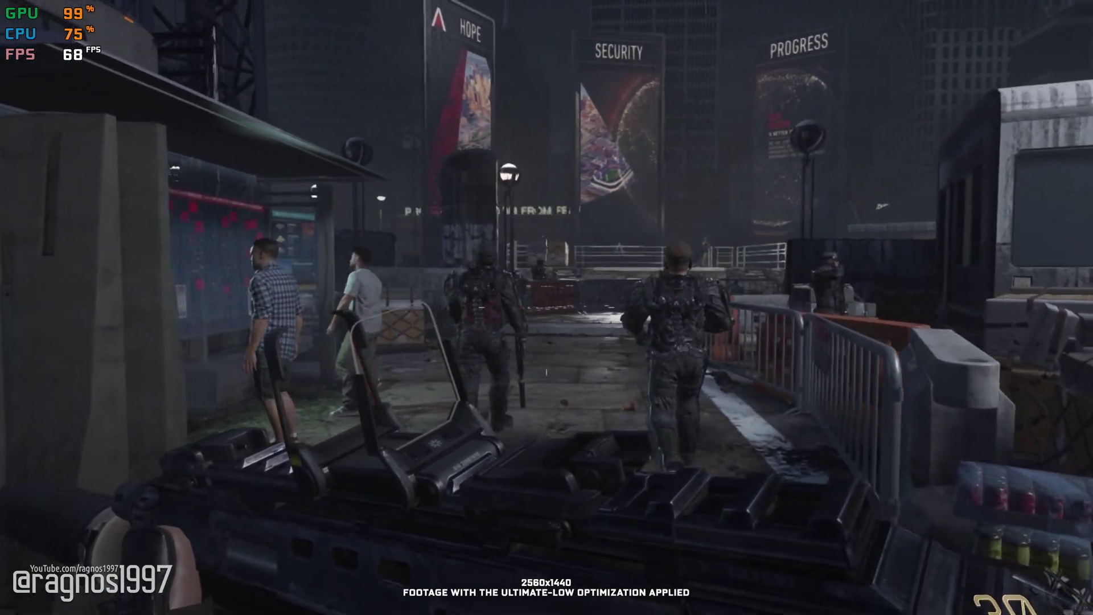
key(w)
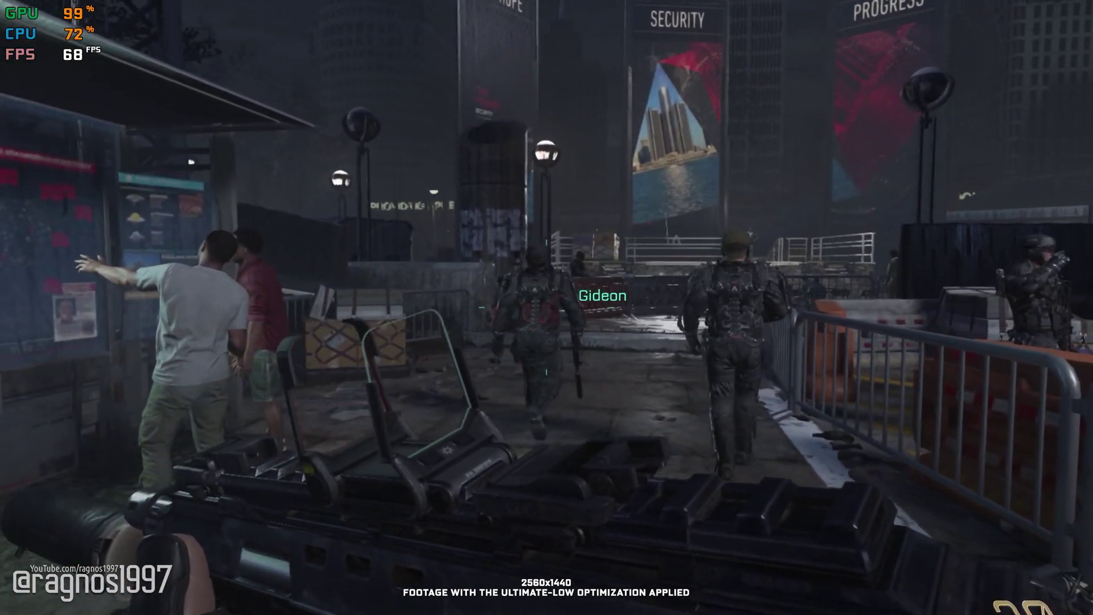
key(w)
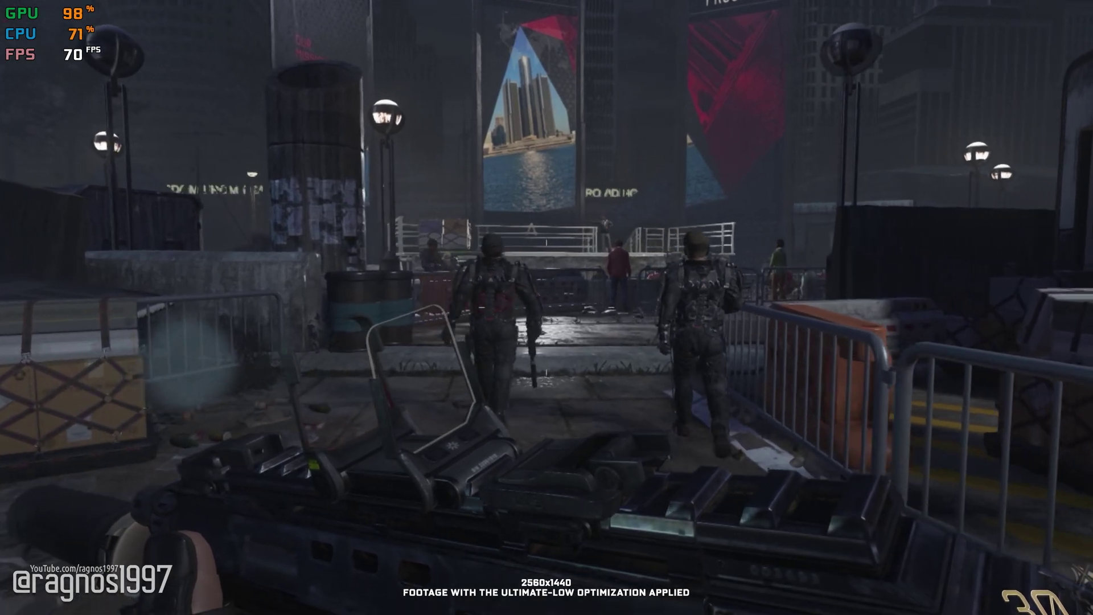
key(w)
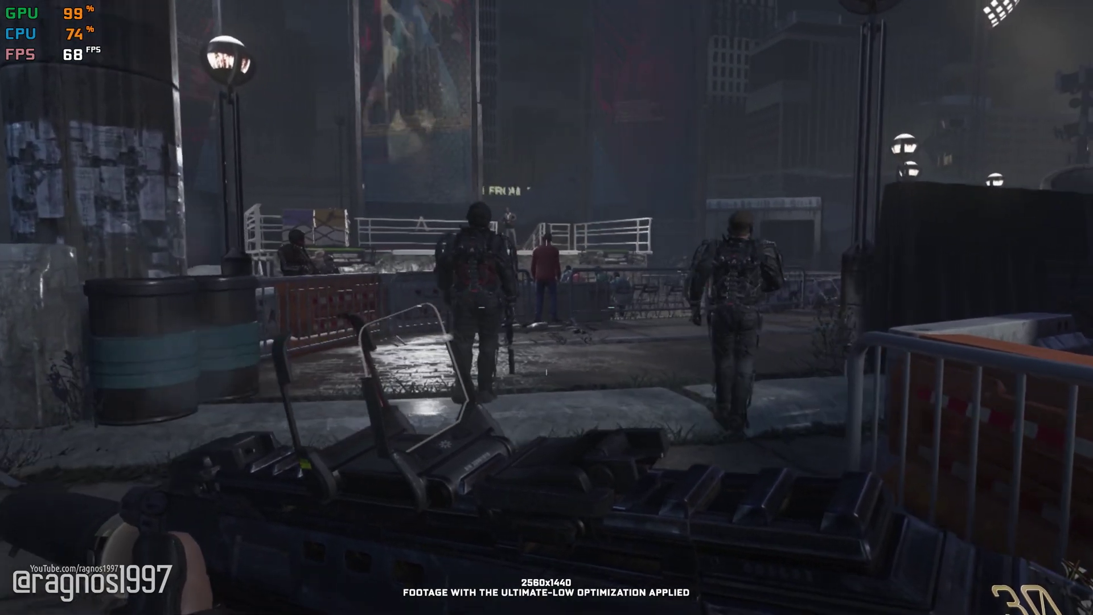
key(w)
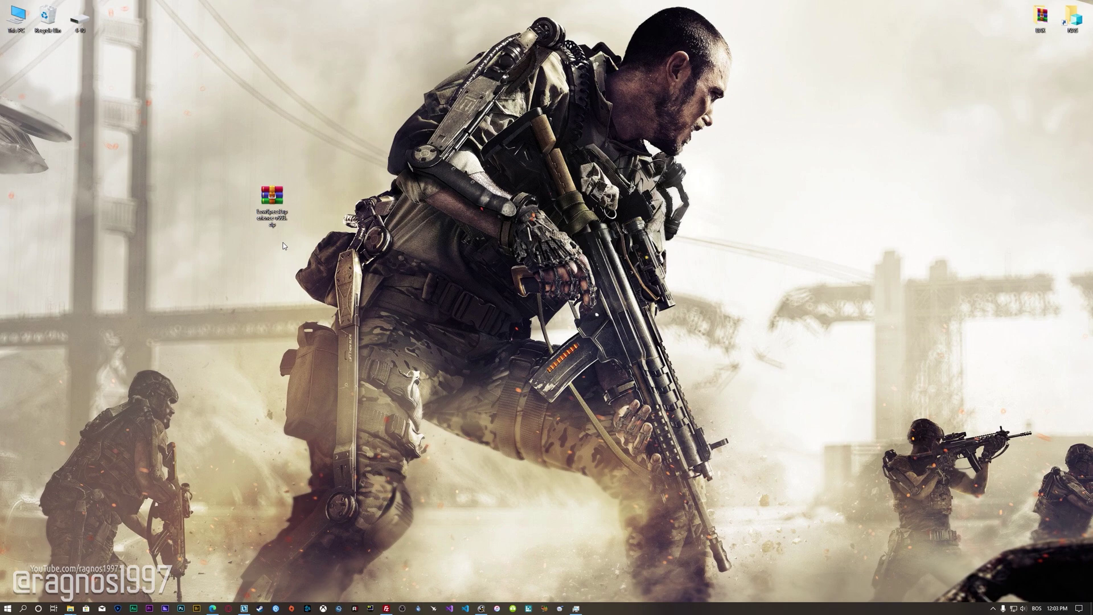
- Extract the zip archive onto the desktop and launch the Low Specs Experience installer
right_click(272, 196)
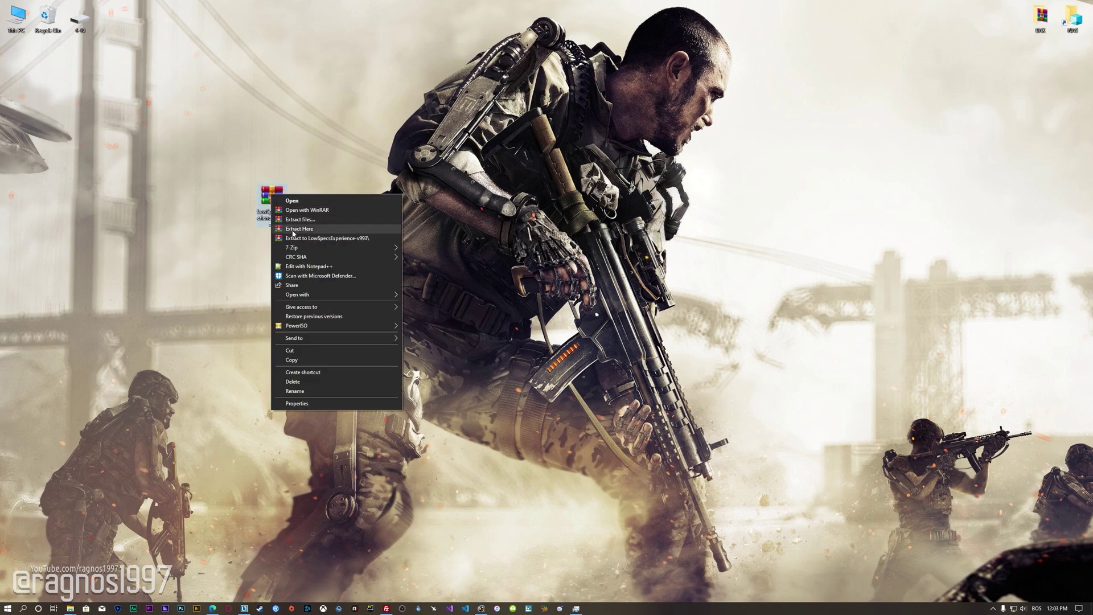
click(278, 245)
double_click(15, 197)
- Accept the licence agreement, install Low Specs Experience, and finish the setup wizard
click(464, 363)
click(616, 389)
click(616, 389)
click(616, 390)
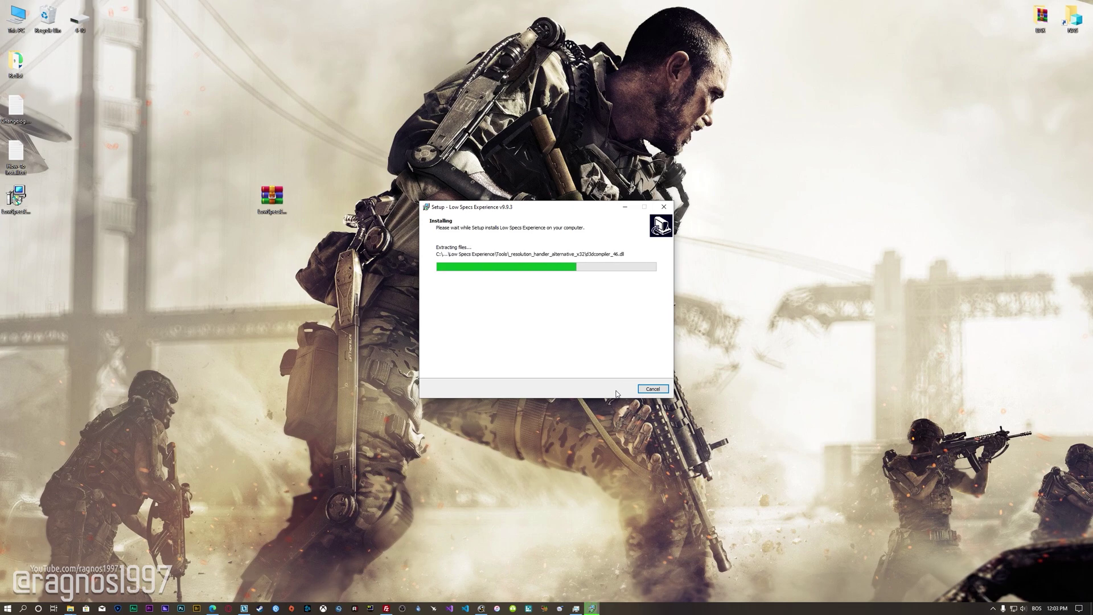
click(617, 391)
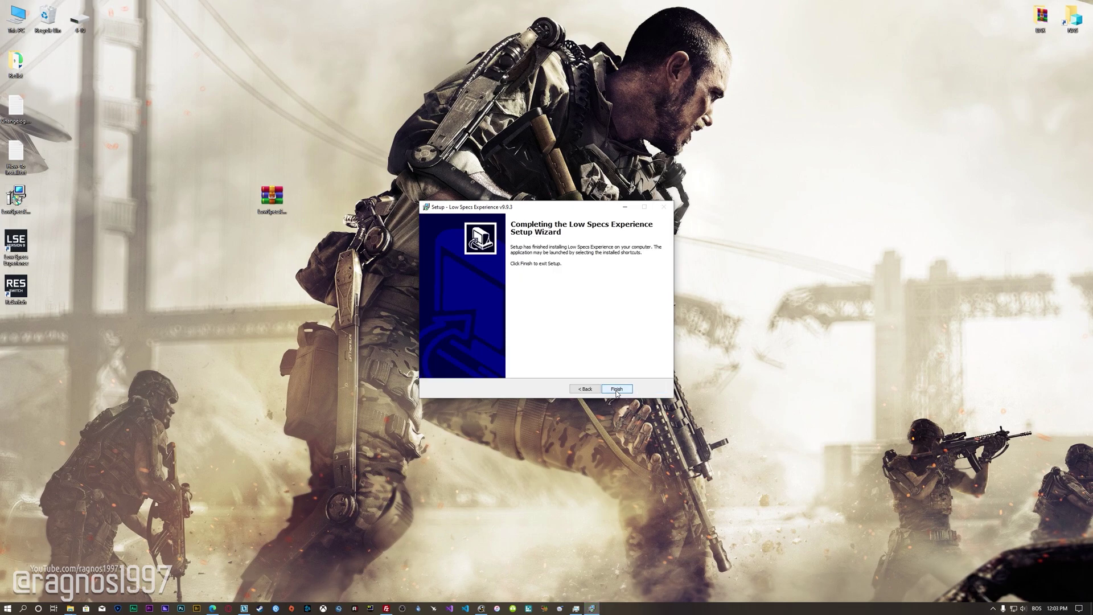
click(616, 391)
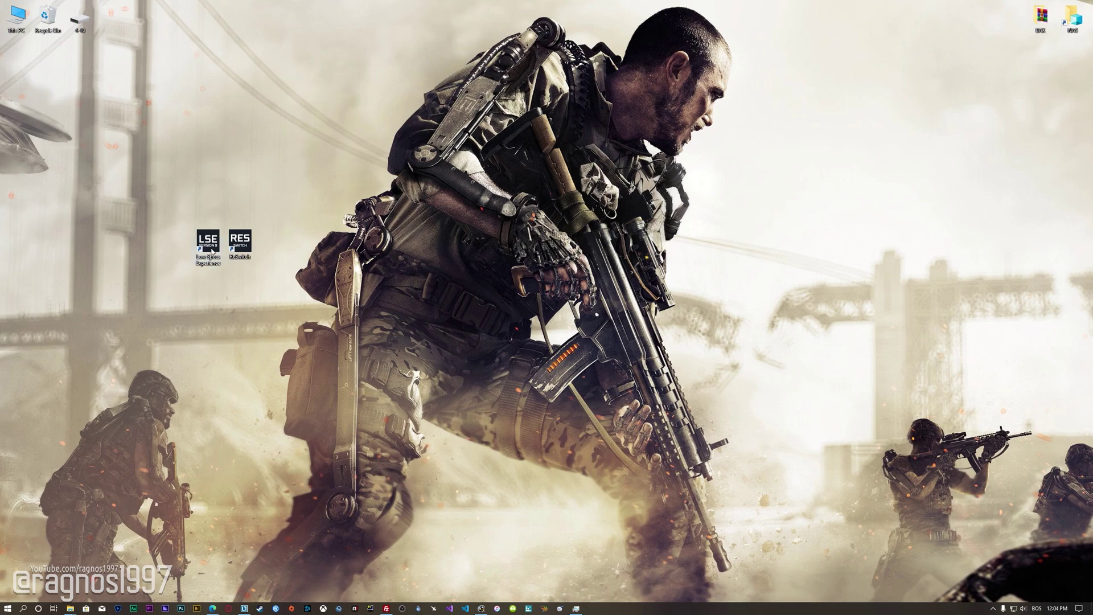
- Launch Low Specs Experience and load the Call of Duty: Advanced Warfare package from the Optimization Catalog
double_click(210, 244)
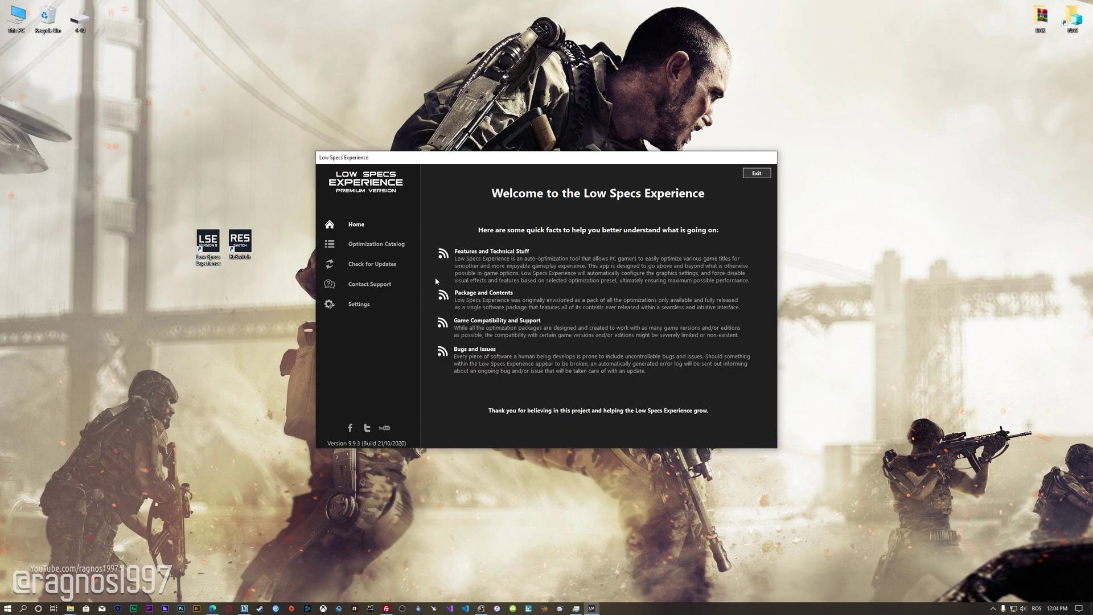
click(388, 245)
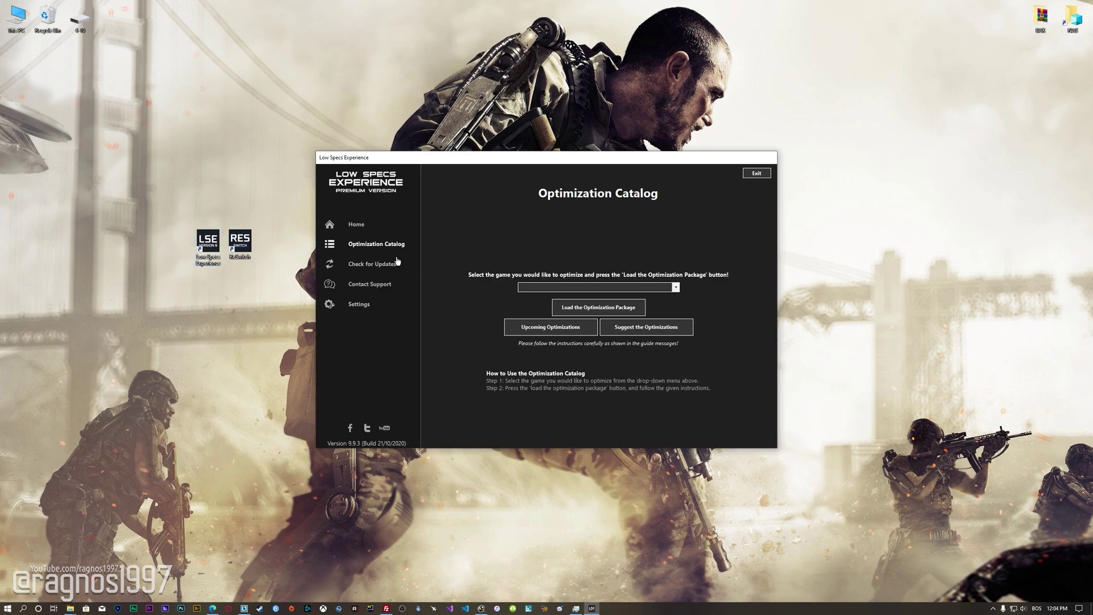
click(662, 287)
scroll(604, 342, down, 5)
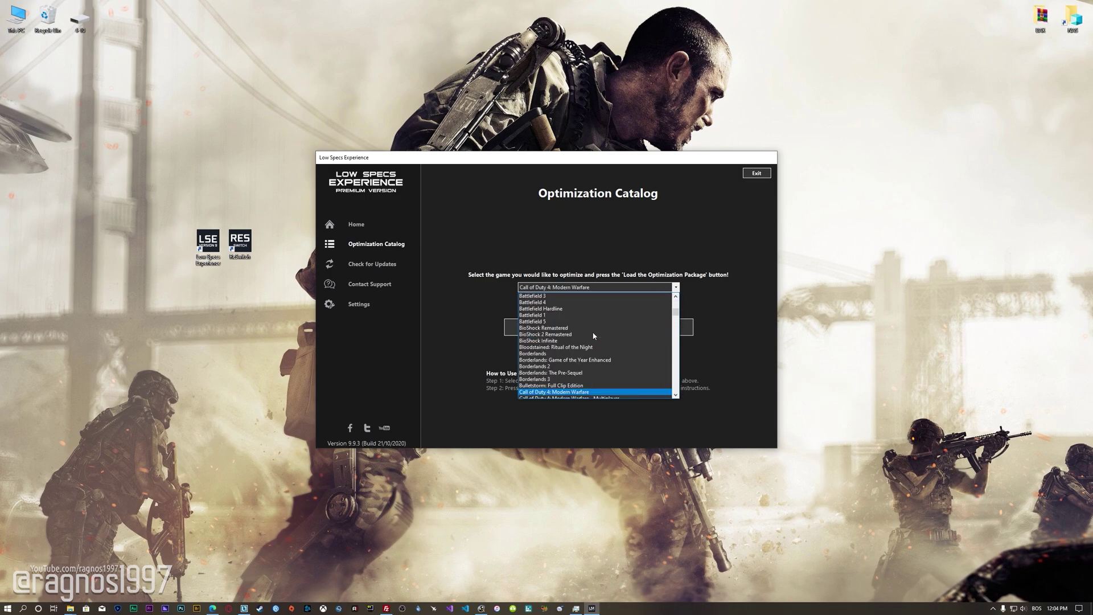
scroll(594, 336, down, 3)
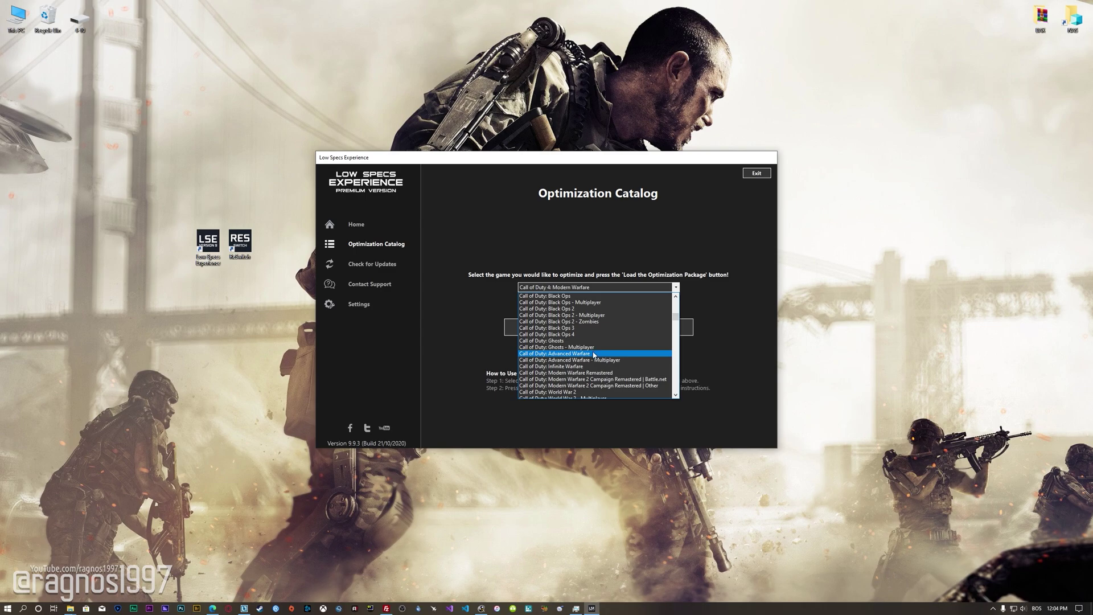
click(594, 354)
click(643, 307)
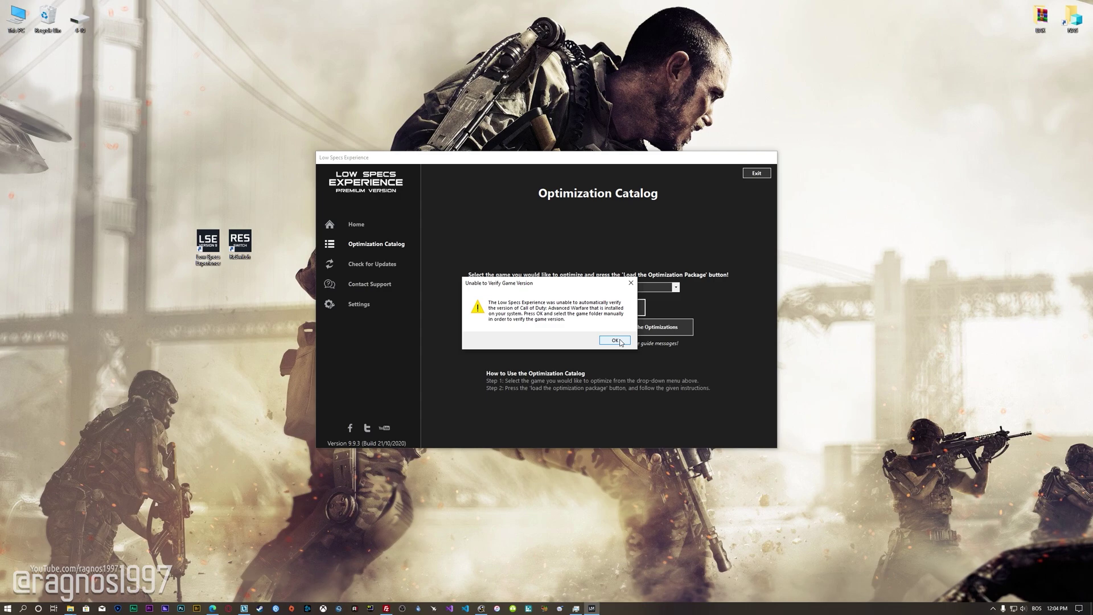
- Dismiss the warning, confirm the Call of Duty Advanced Warfare install folder, and acknowledge verification
click(615, 340)
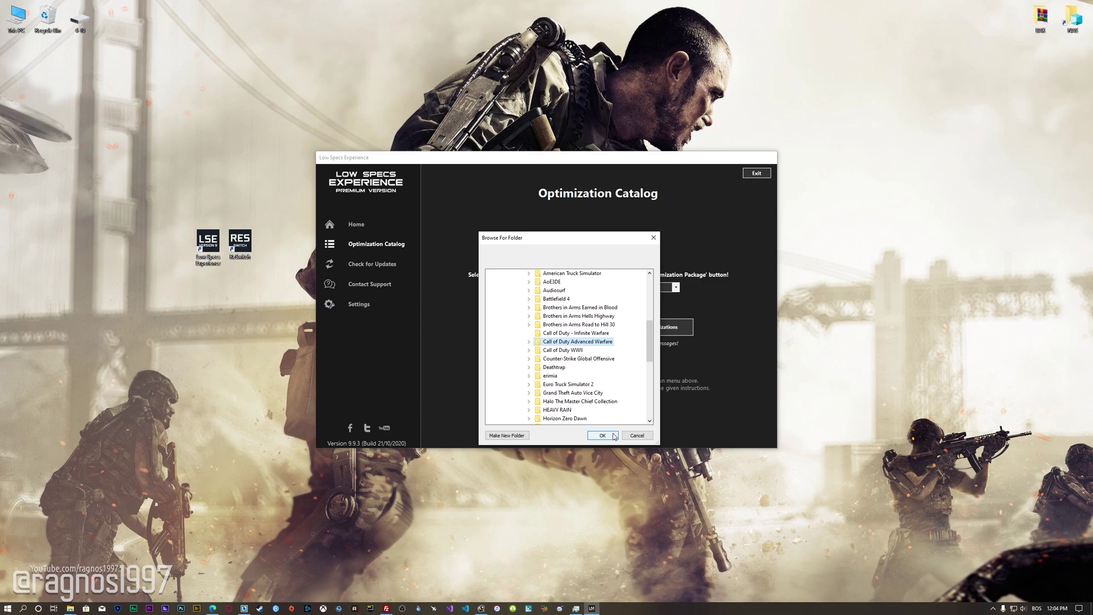
click(602, 435)
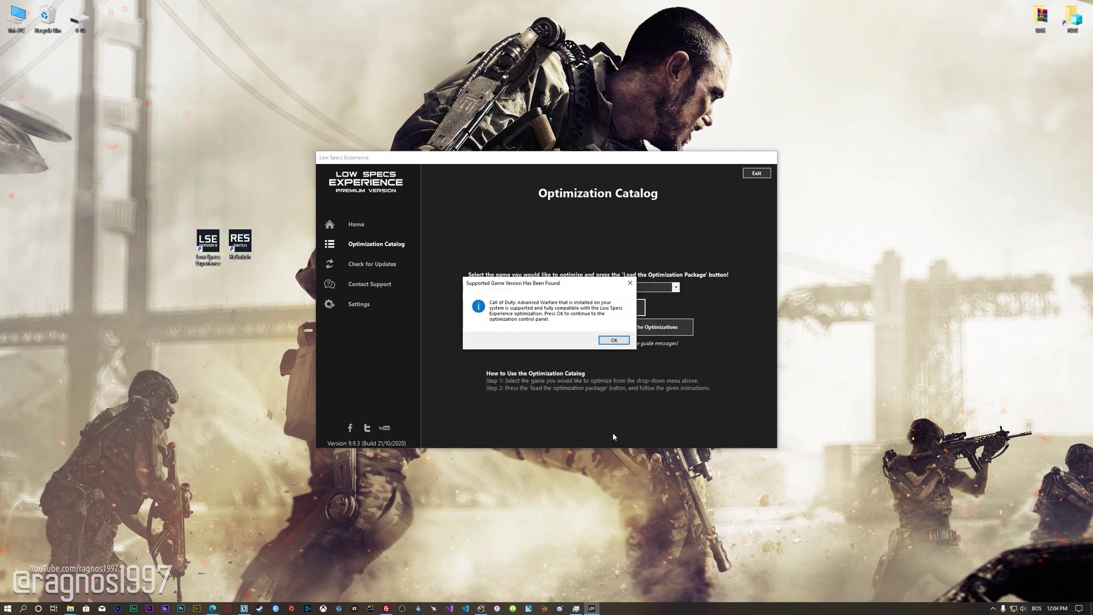
click(615, 340)
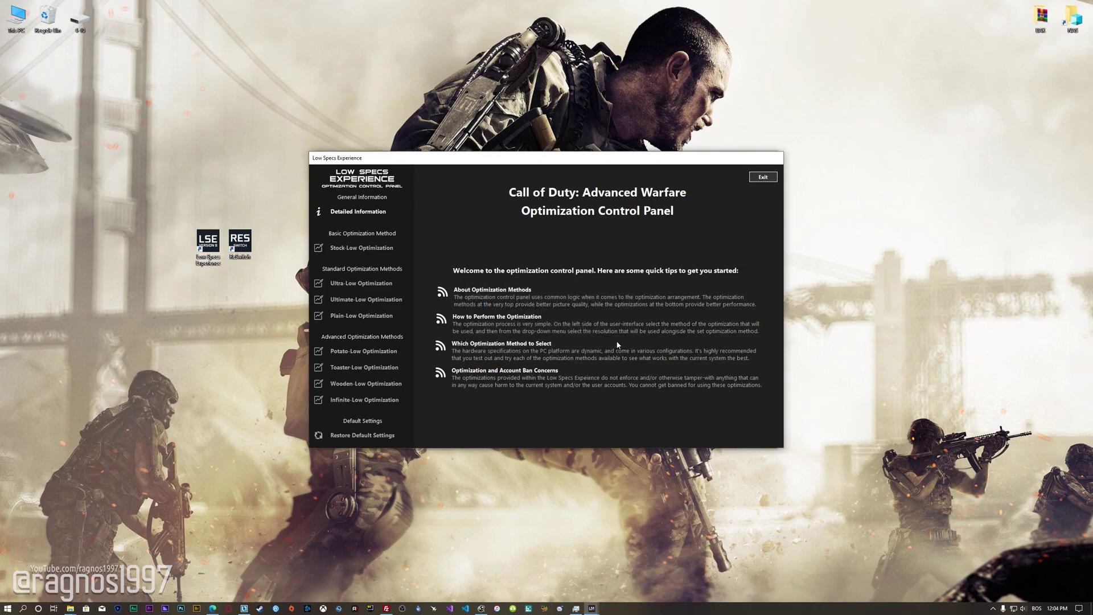
- Execute Ultimate-Low Optimization with resolution 2560 x 1440 [16/9]
click(367, 300)
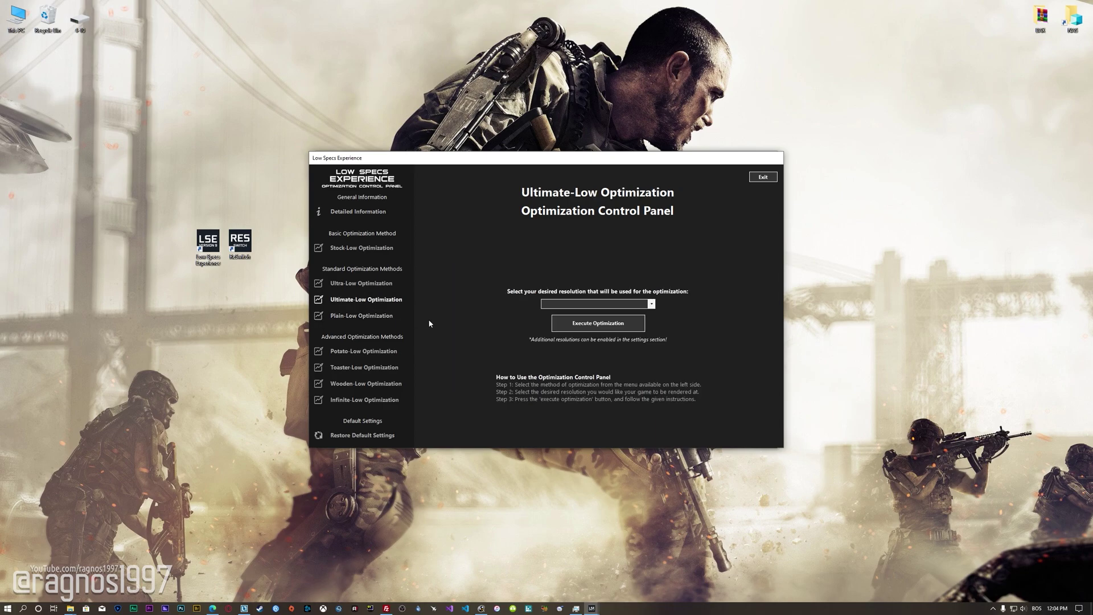
click(623, 304)
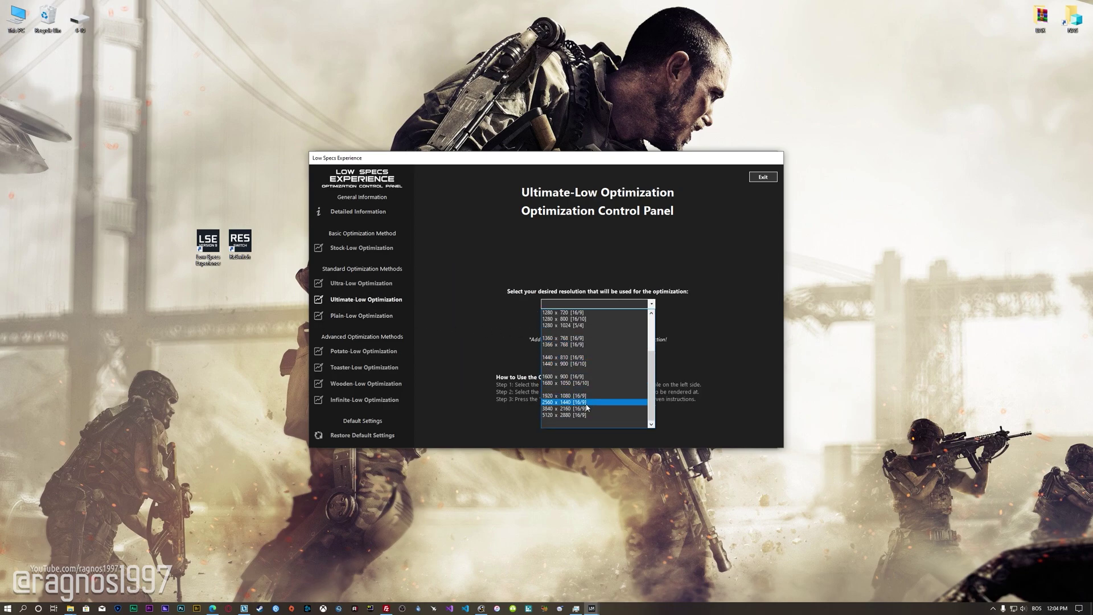
click(612, 398)
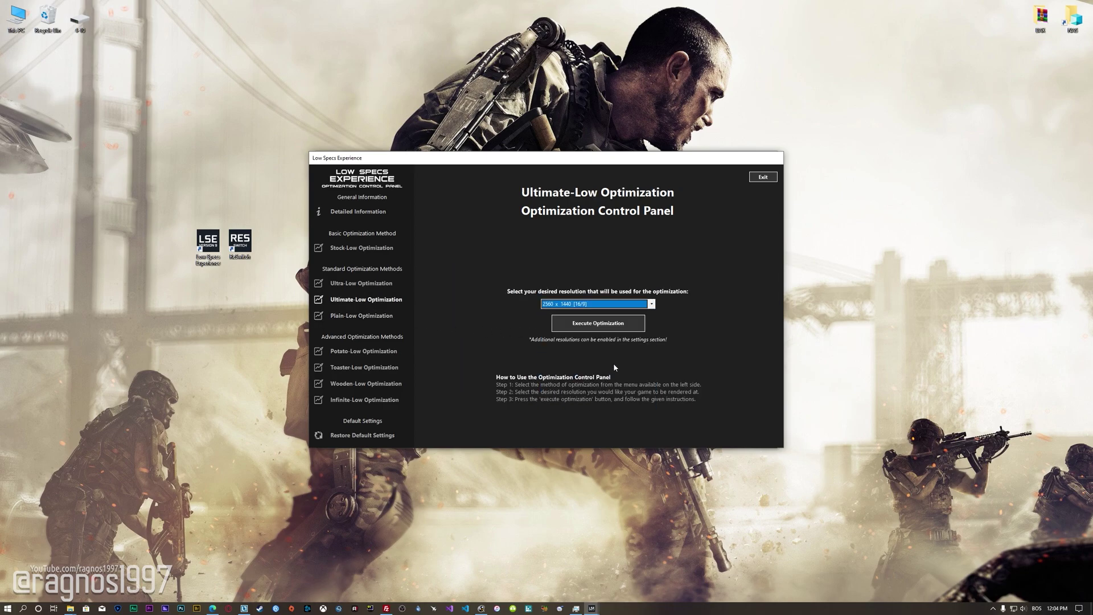
click(636, 324)
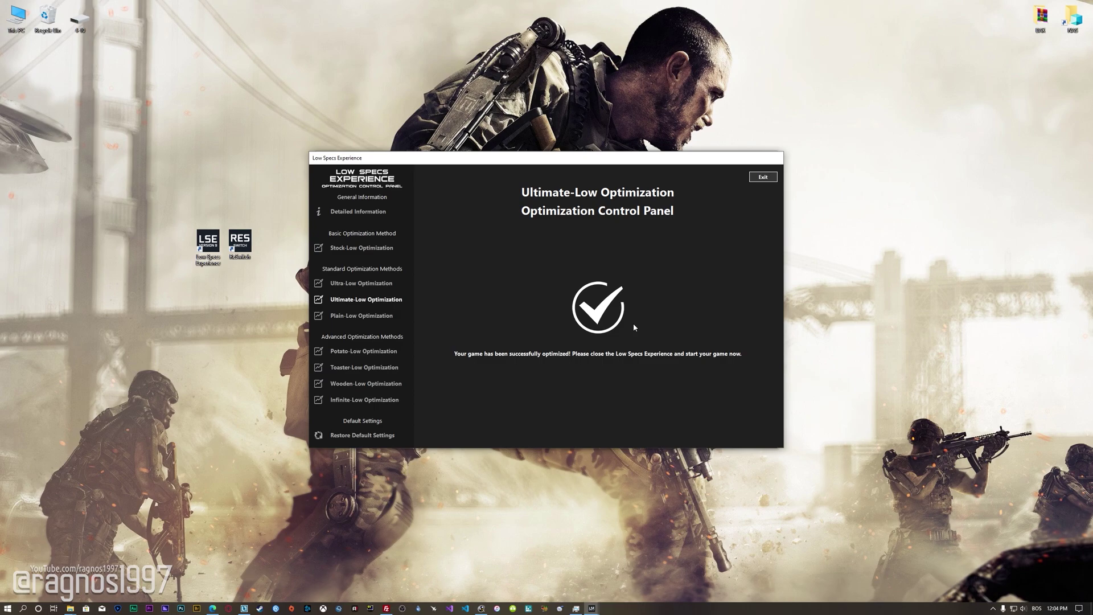
- Restore Advanced Warfare's default settings from the Restore Default Settings page
click(362, 435)
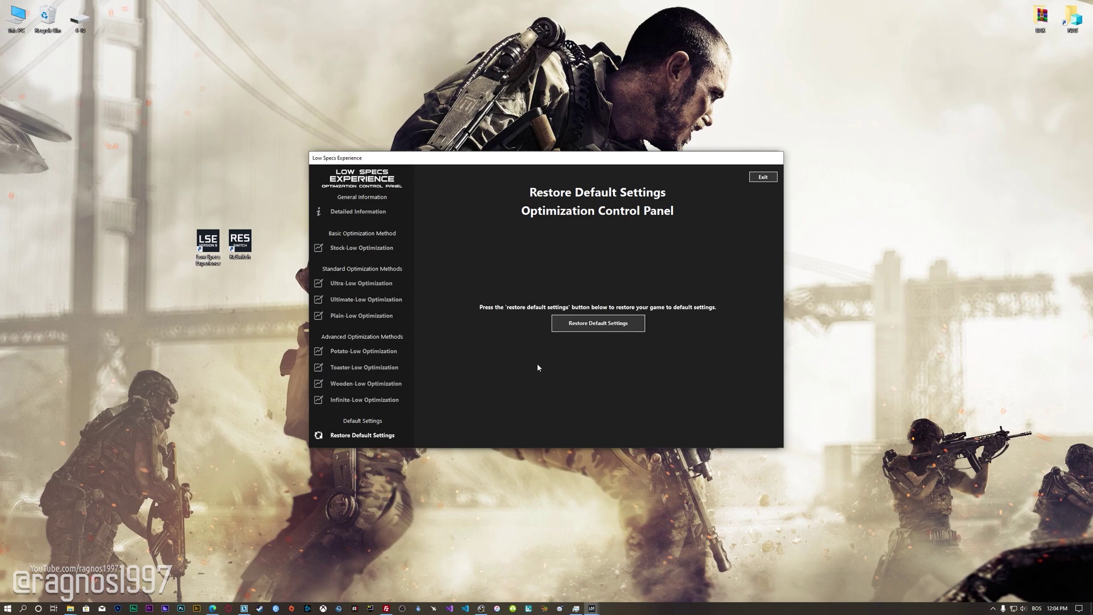
click(639, 323)
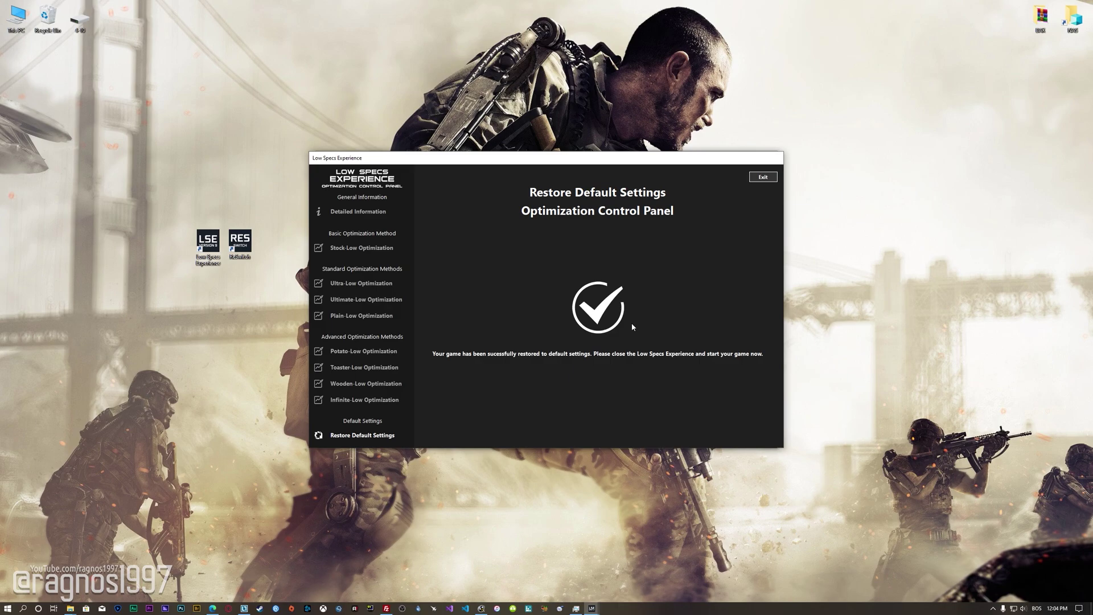